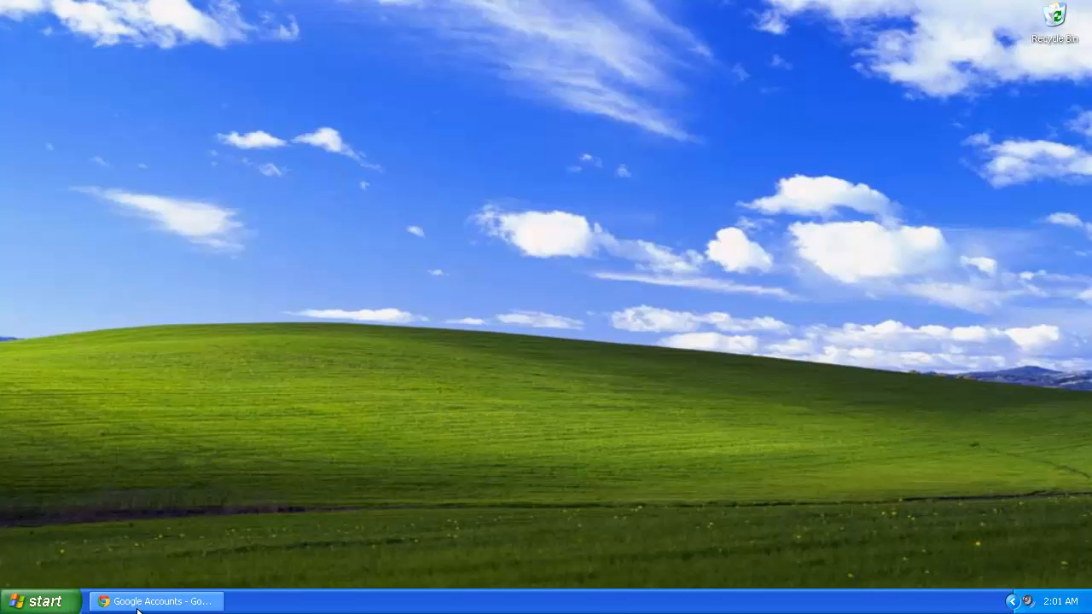
Step: Reach Chrome's installed Extensions page through the main menu and Settings
click(138, 602)
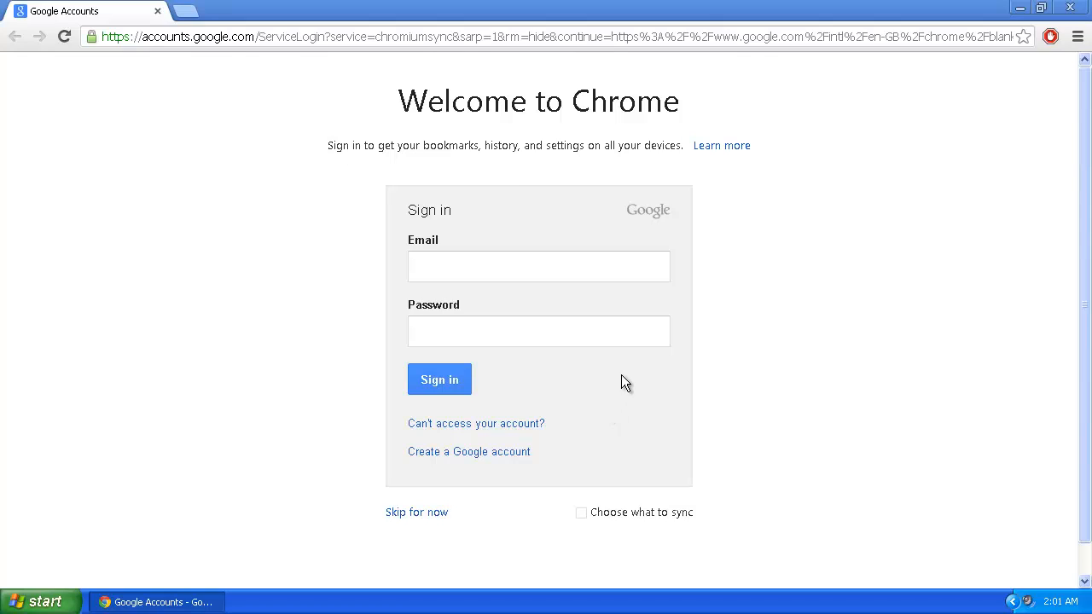
click(1077, 47)
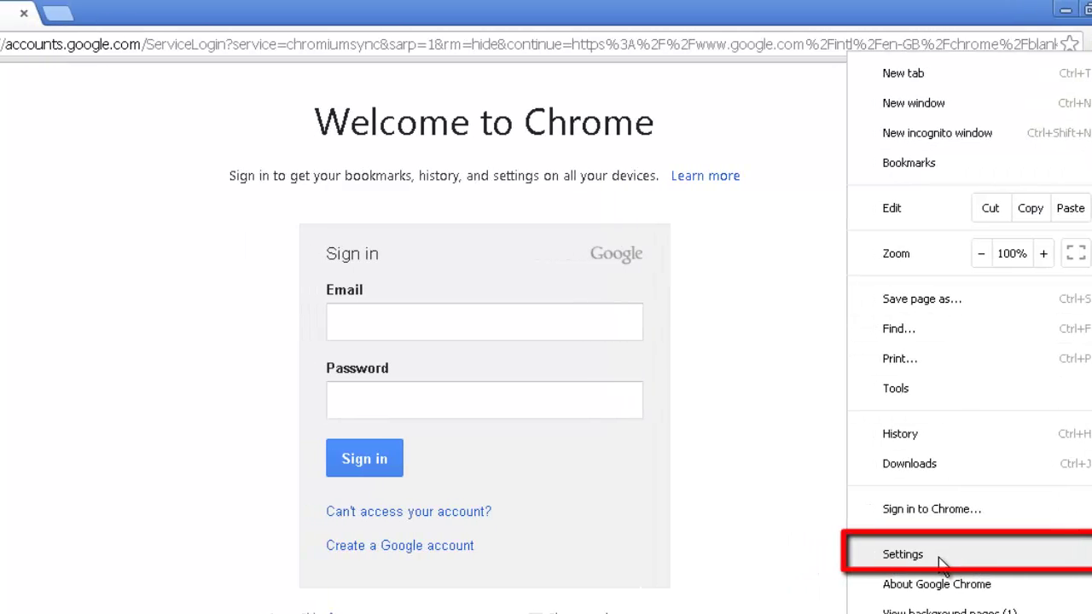
click(843, 555)
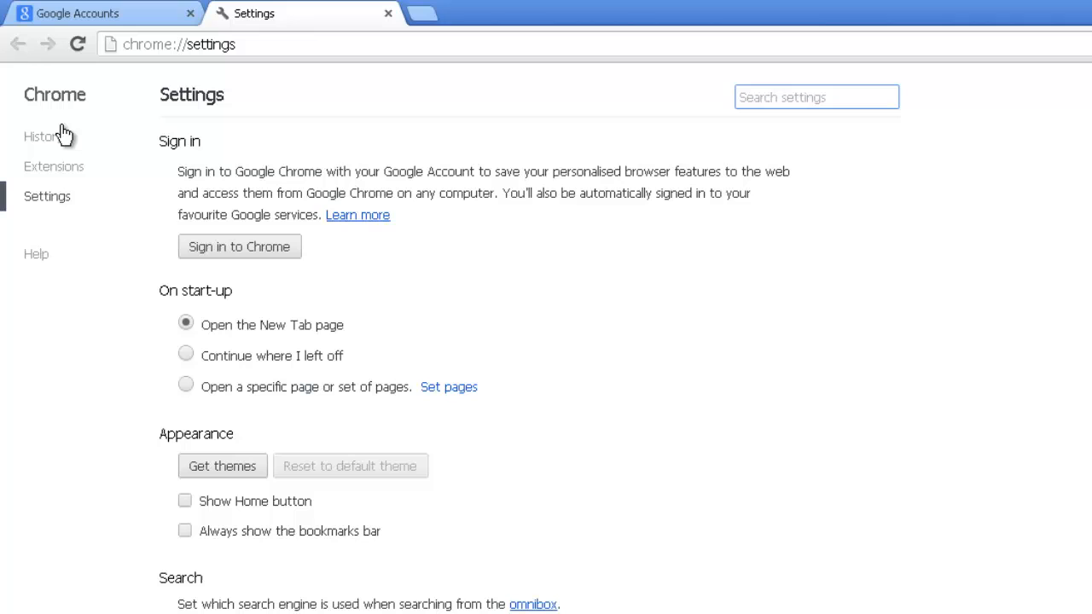
click(48, 169)
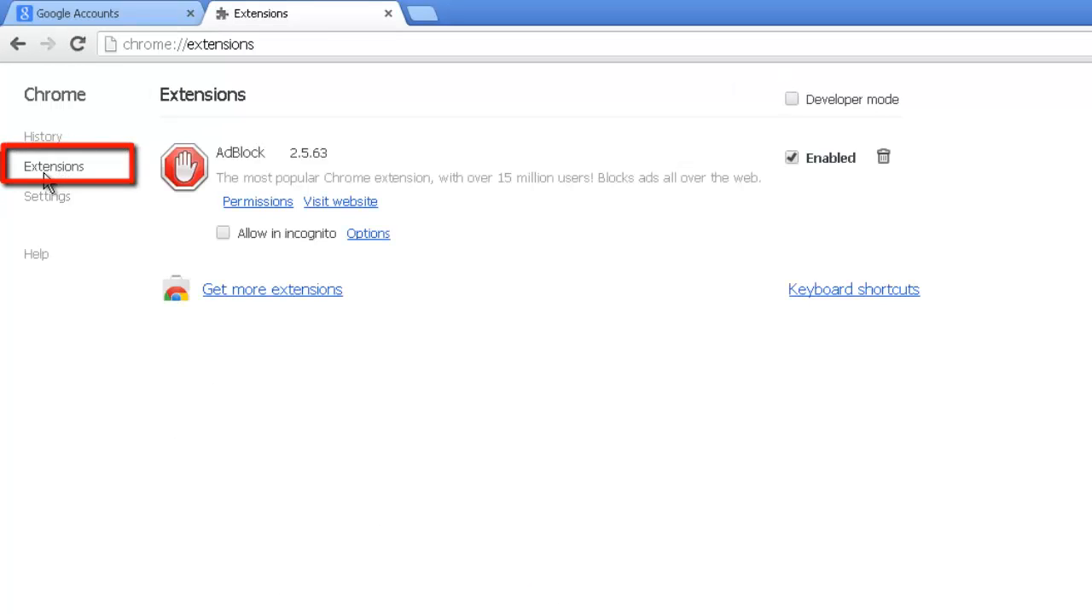
Step: Search the Chrome Web Store for 'blocksi' and install the Blocksi extension
click(260, 289)
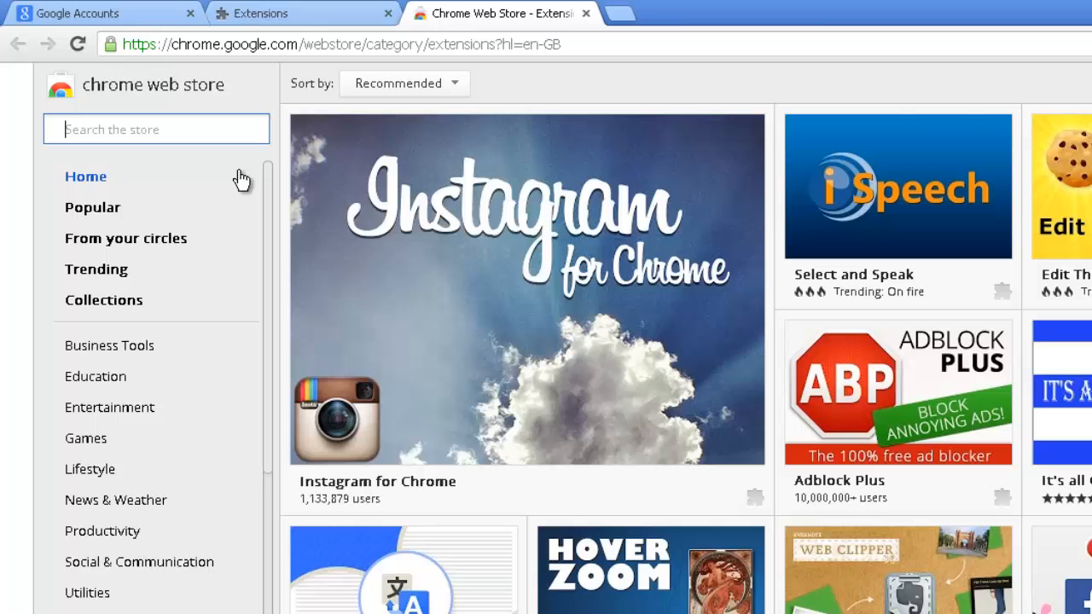
text(block)
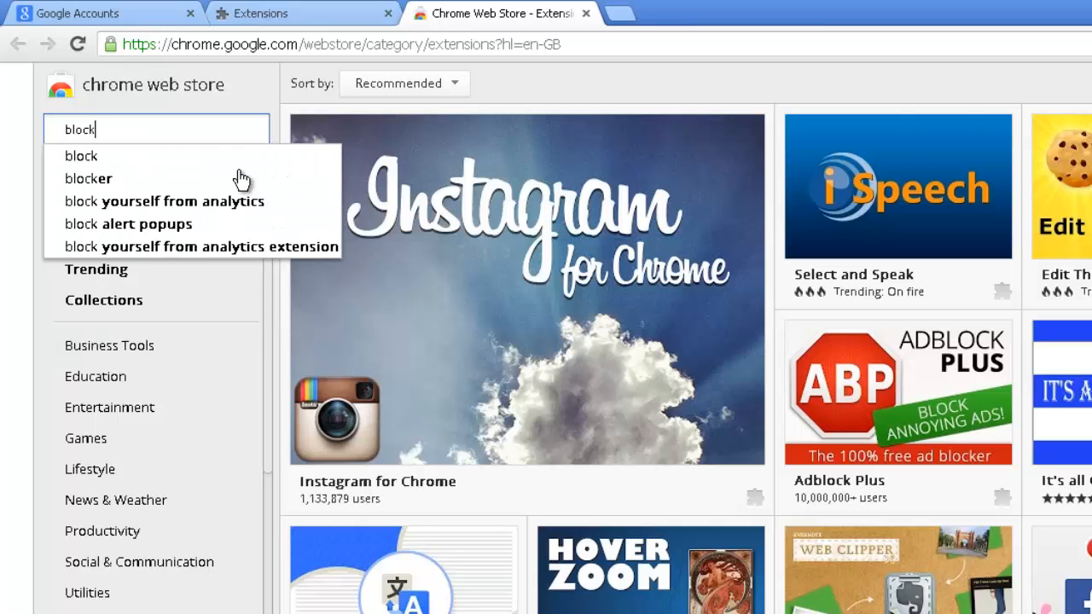
text(si)
key(Return)
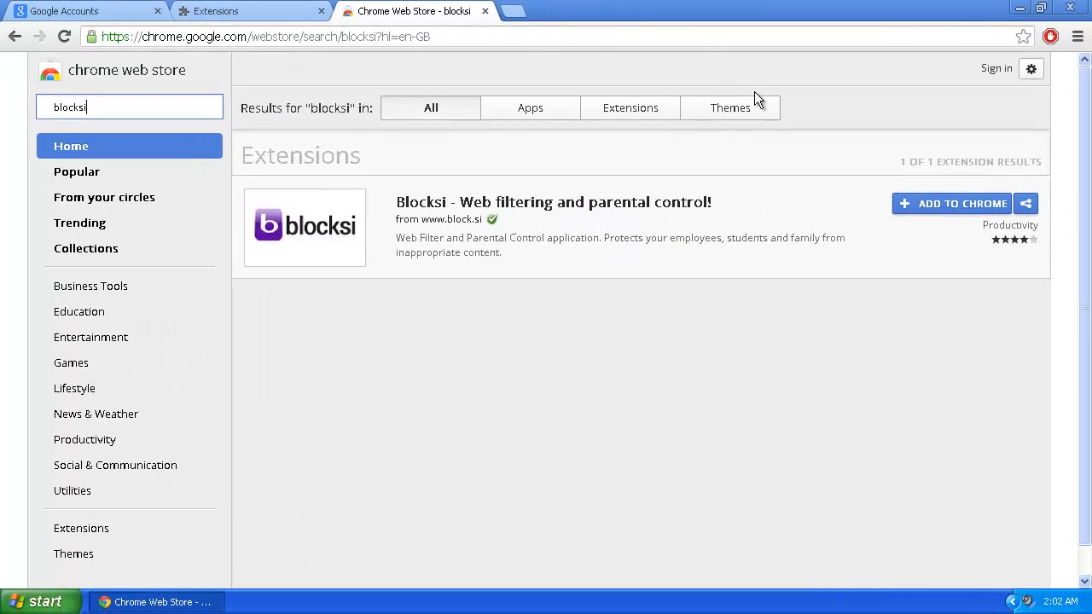
click(939, 204)
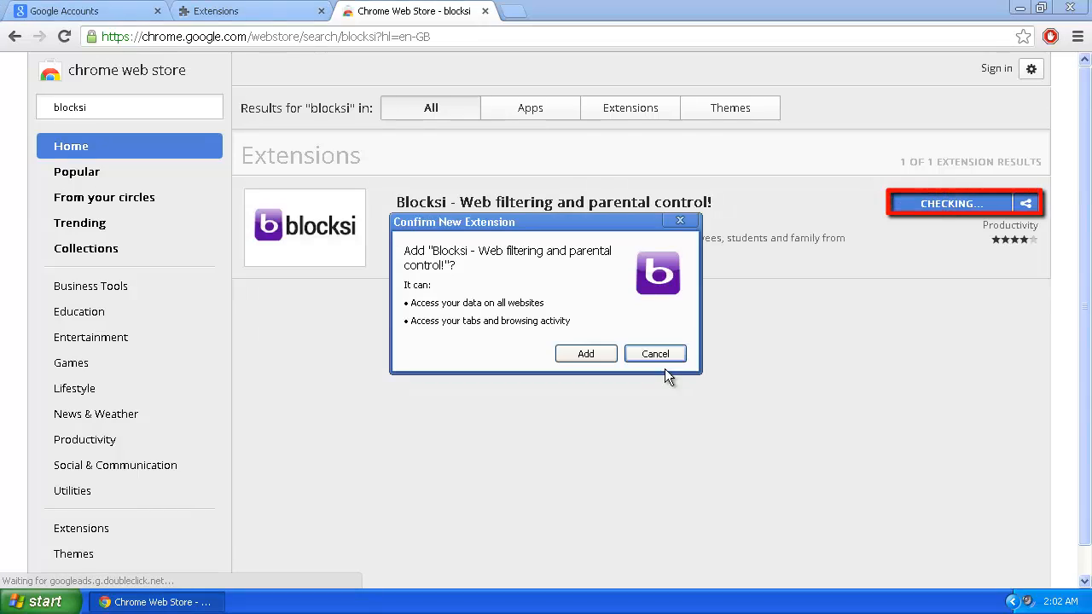
click(601, 352)
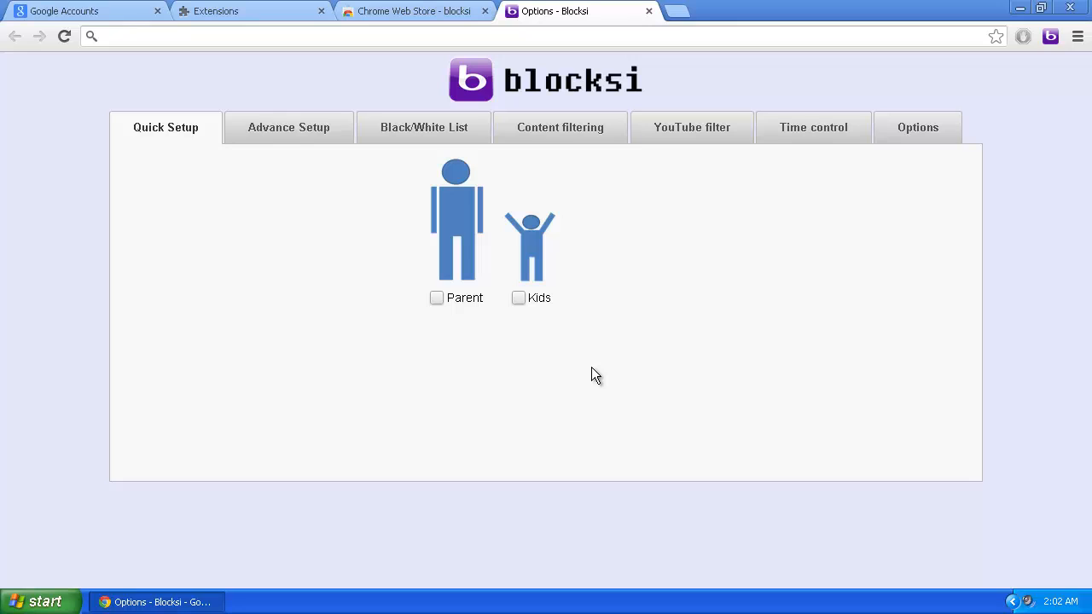
Step: Show Blocksi's Advance Setup with Adult and Controversial categories set to Block
click(289, 127)
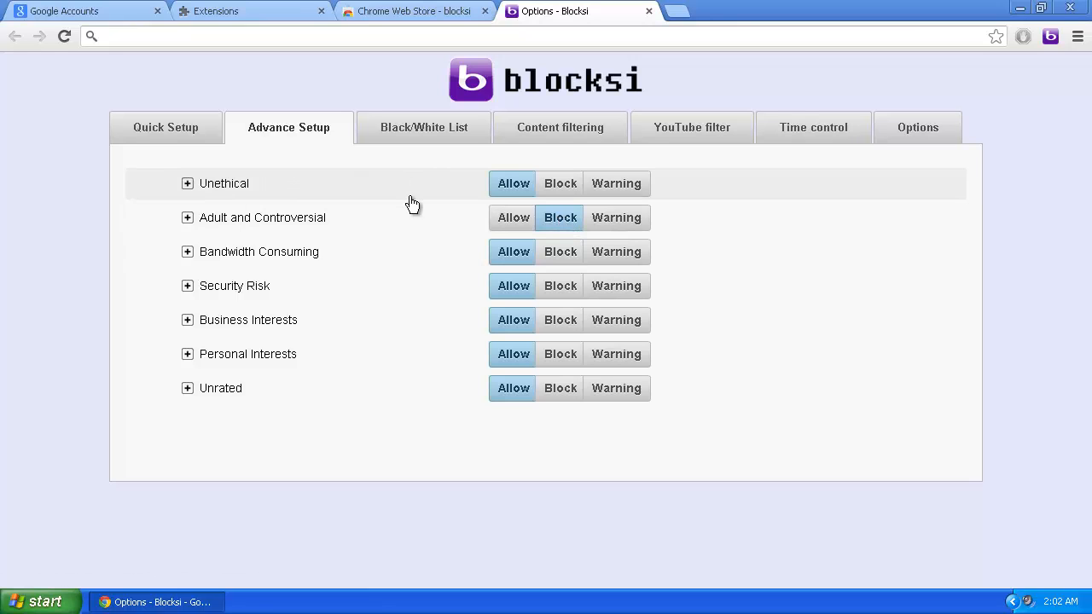
click(682, 11)
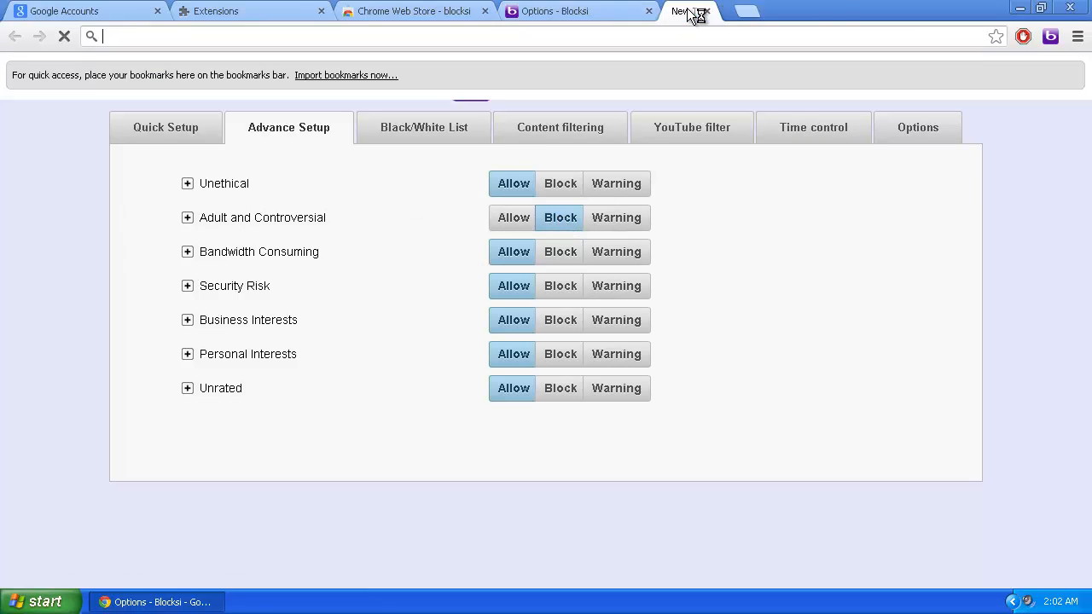
text(8www/)
key(BackSpace)
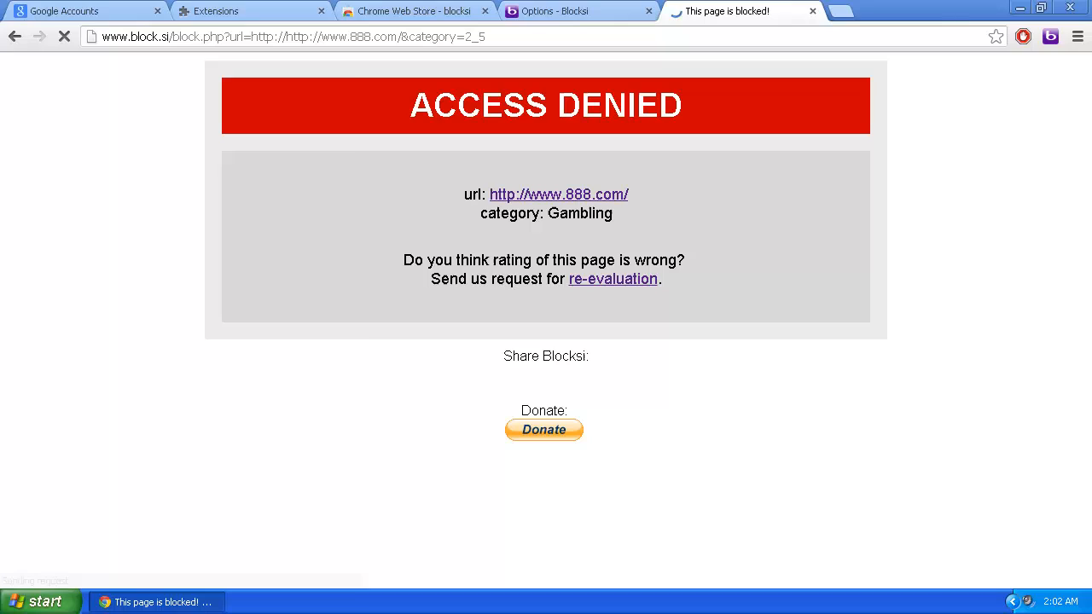
click(610, 10)
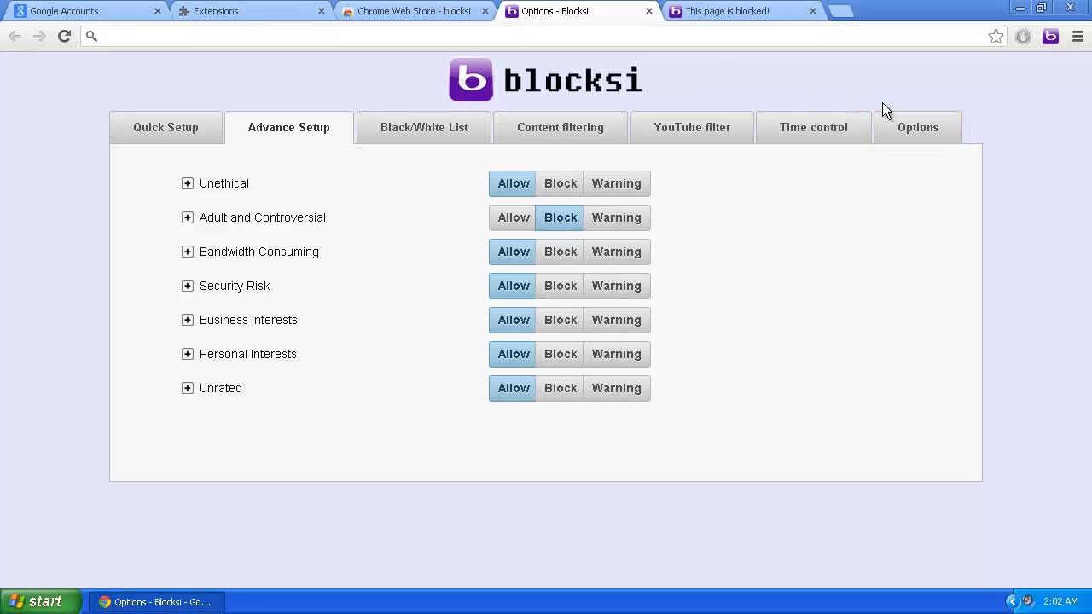
Step: Enable extension password protection in Blocksi Options, revealing password and verify fields
click(903, 130)
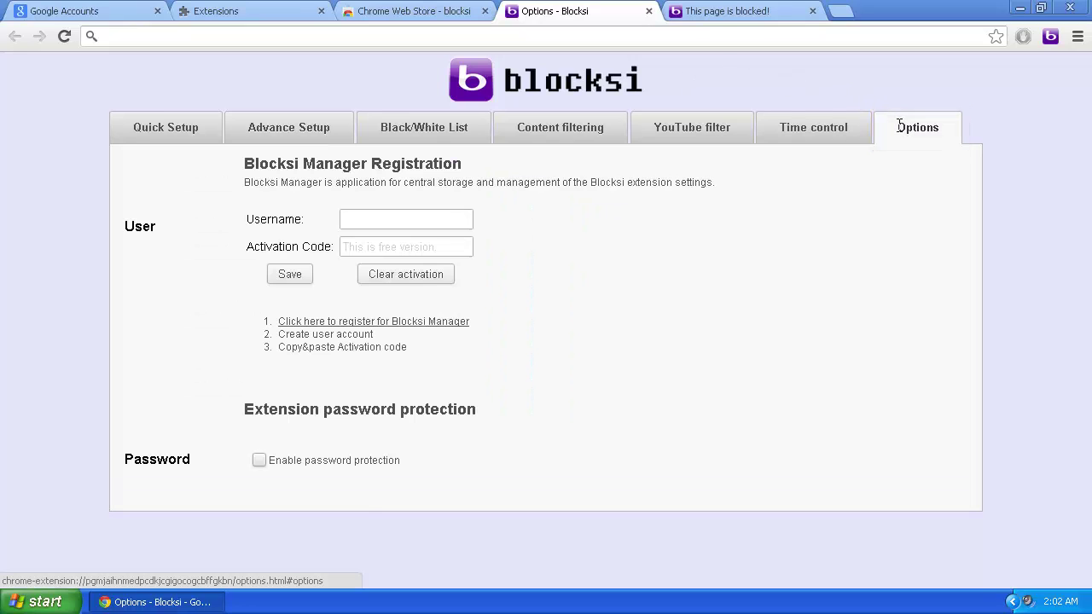
click(259, 461)
click(338, 497)
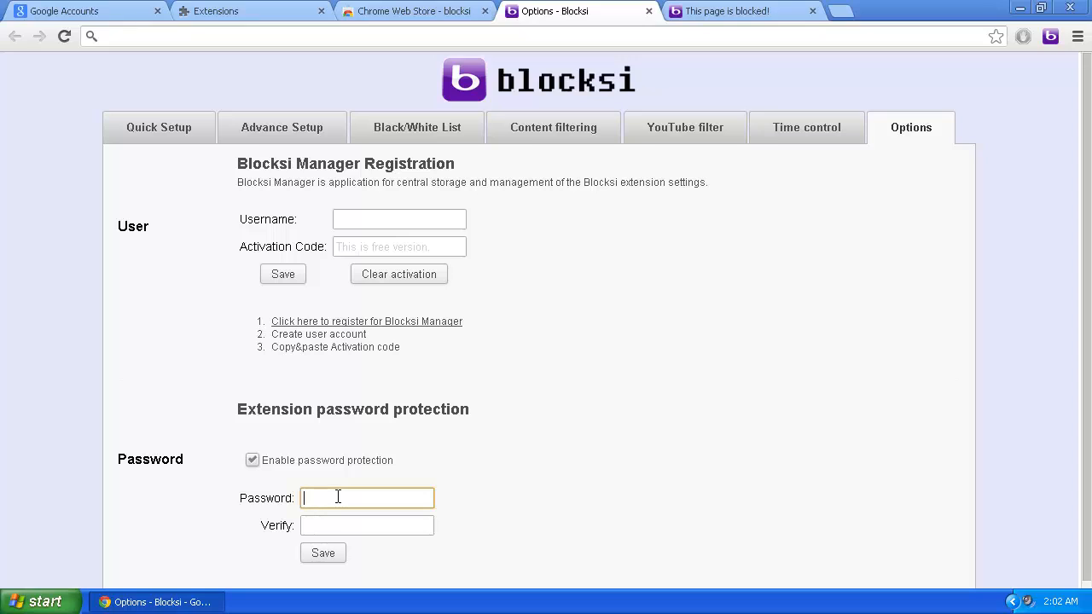